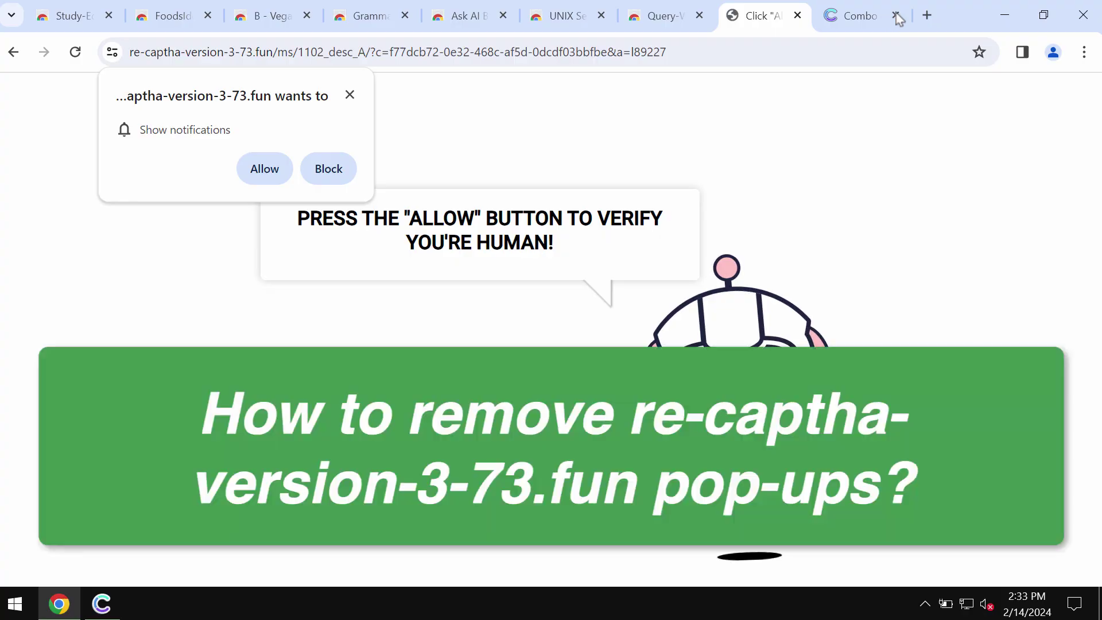
Close the last tab, allow re-captha-version-3-73.fun to send notifications, and open a new tab
{"action": "left_click", "coordinate": [898, 16]}
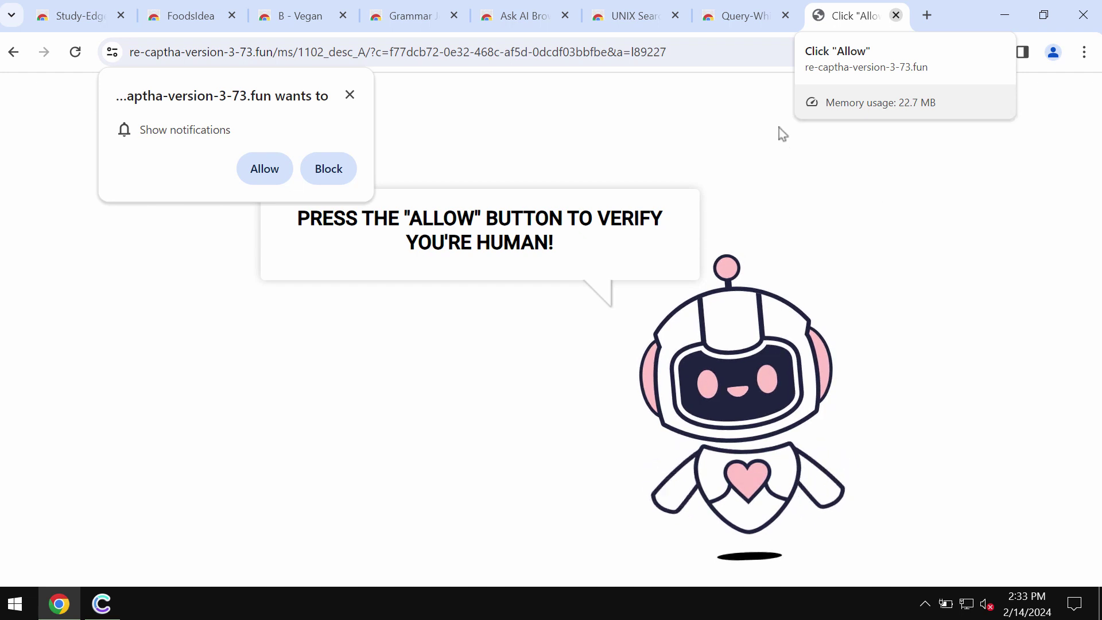
{"action": "left_click", "coordinate": [265, 171]}
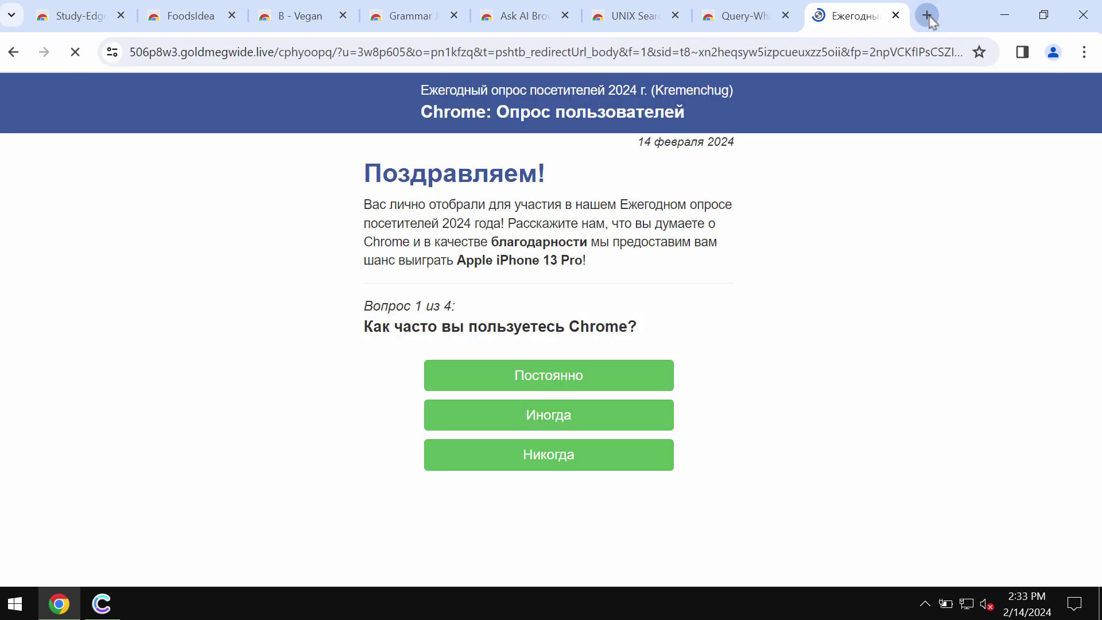
{"action": "left_click", "coordinate": [927, 17]}
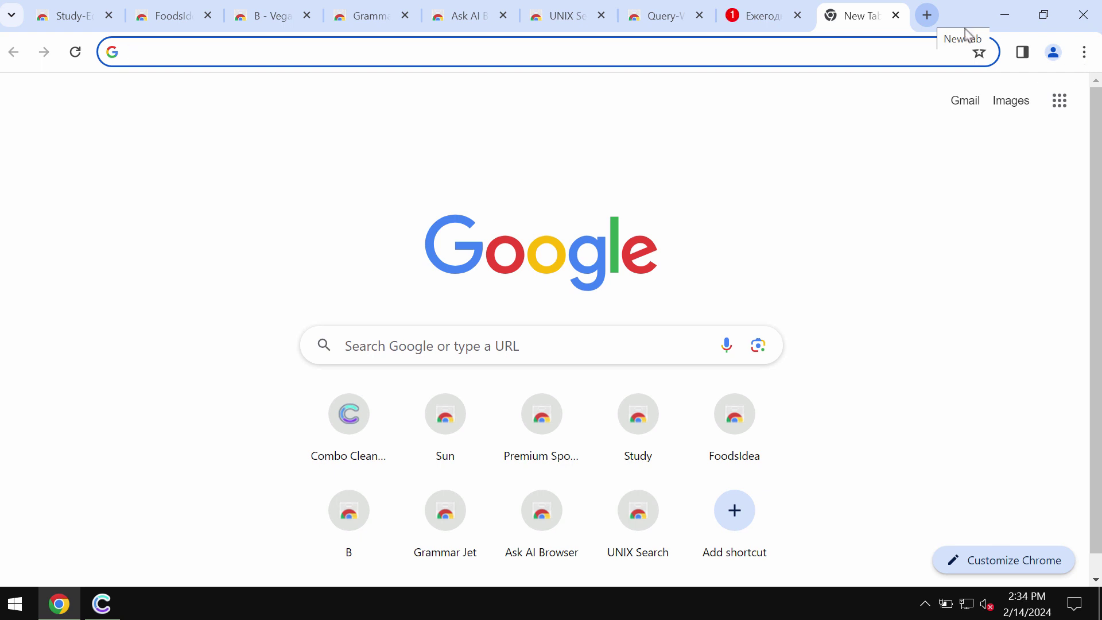
Go from the Chrome menu to Site settings > Notifications and scroll to the allowed sites
{"action": "left_click", "coordinate": [1083, 53]}
{"action": "scroll", "coordinate": [899, 370], "scroll_direction": "down", "scroll_amount": 2}
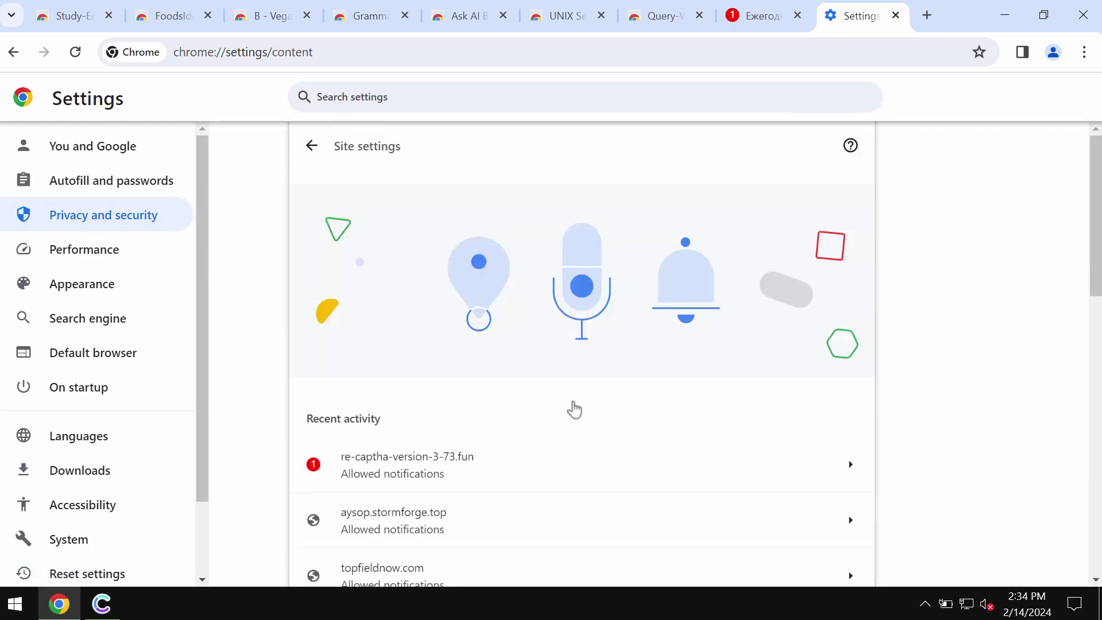
{"action": "scroll", "coordinate": [567, 408], "scroll_direction": "down", "scroll_amount": 8}
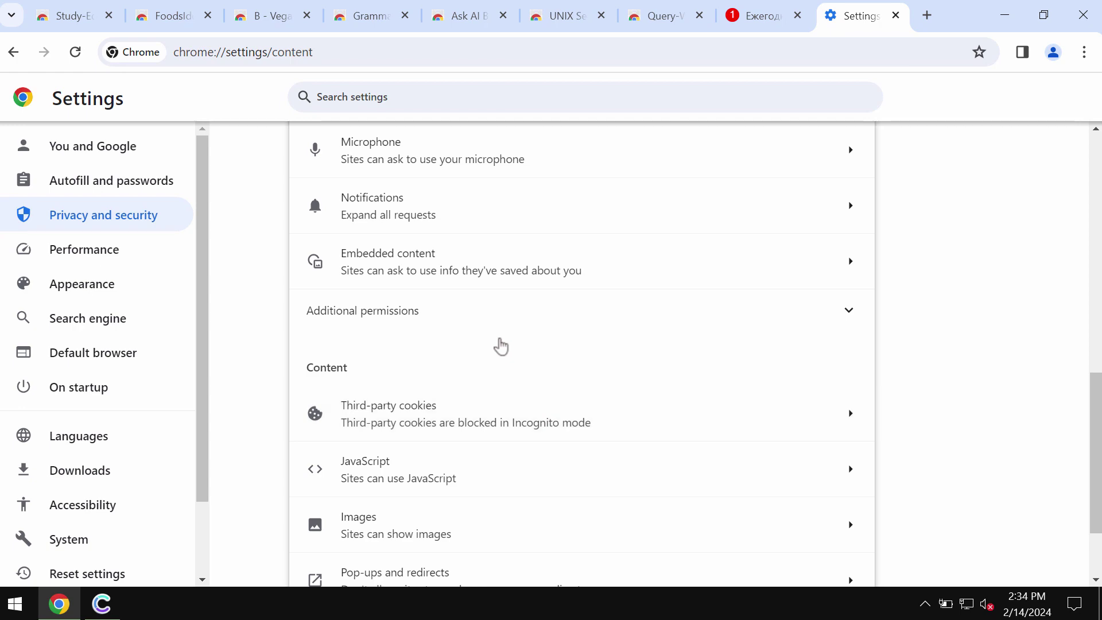
{"action": "scroll", "coordinate": [498, 343], "scroll_direction": "up", "scroll_amount": 2}
{"action": "left_click", "coordinate": [468, 306]}
{"action": "scroll", "coordinate": [570, 302], "scroll_direction": "down", "scroll_amount": 10}
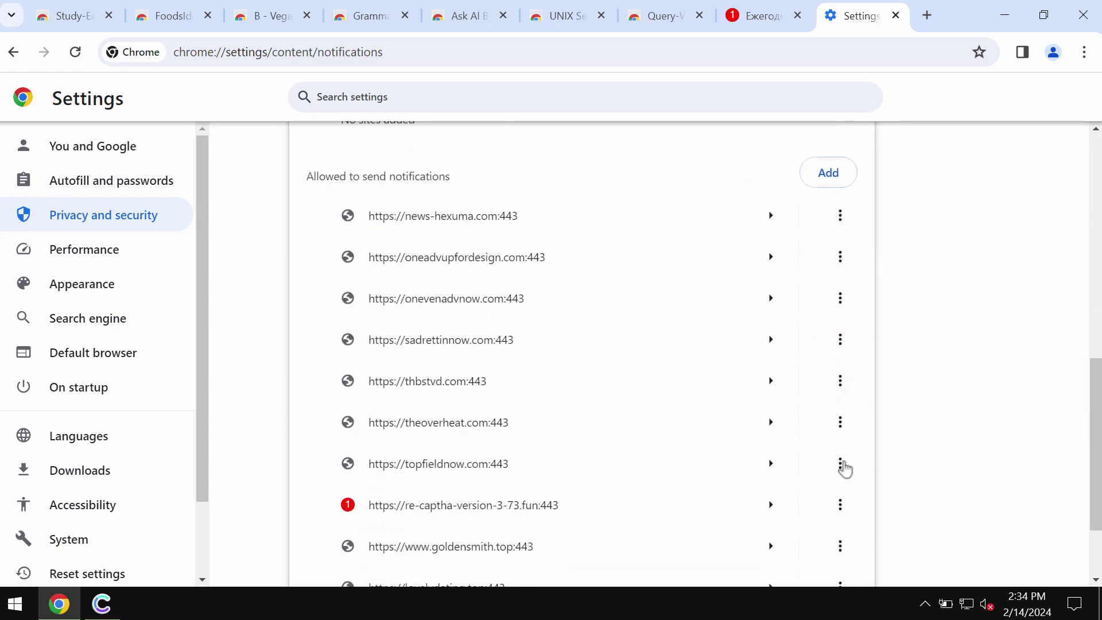
Remove topfieldnow.com, theoverheat.com, re-captha-version-3-73.fun, goldensmith.top, sadrettinnow.com and oneadvupfordesign.com from the allowed list
{"action": "left_click", "coordinate": [840, 463]}
{"action": "left_click", "coordinate": [784, 534]}
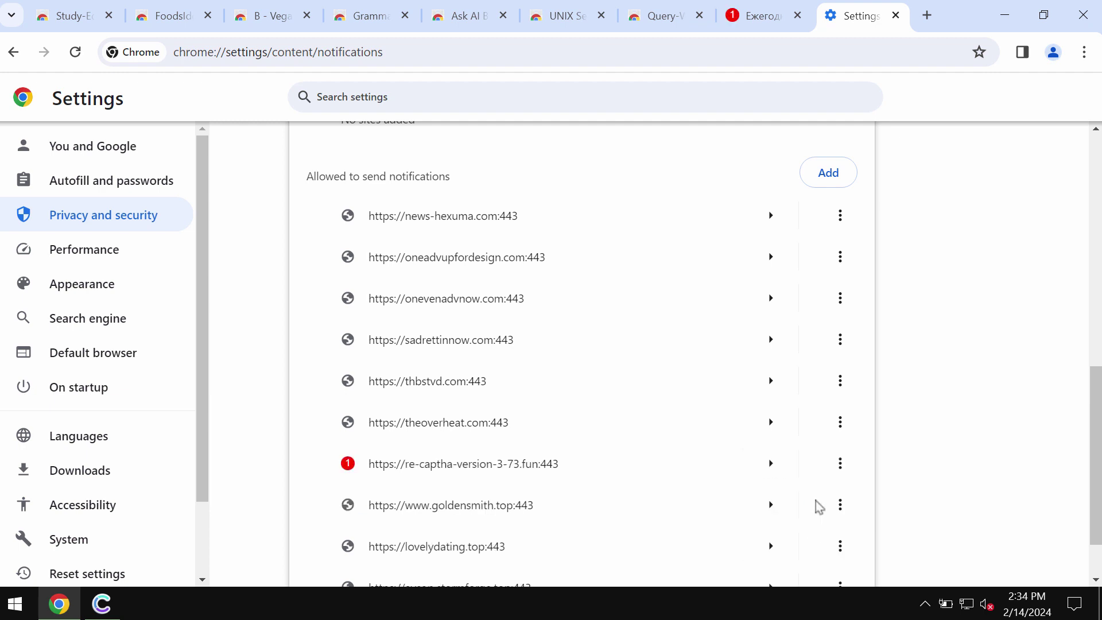
{"action": "left_click", "coordinate": [844, 436]}
{"action": "left_click", "coordinate": [823, 499]}
{"action": "left_click", "coordinate": [842, 438]}
{"action": "left_click", "coordinate": [833, 496]}
{"action": "left_click", "coordinate": [841, 434]}
{"action": "left_click", "coordinate": [808, 512]}
{"action": "left_click", "coordinate": [840, 392]}
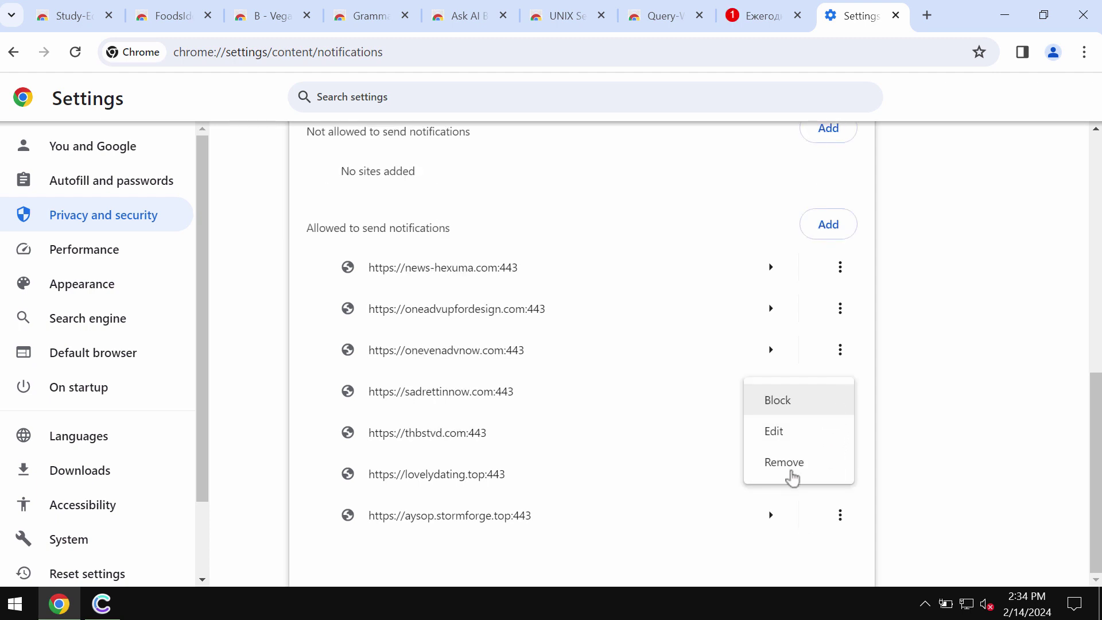
{"action": "left_click", "coordinate": [789, 472]}
{"action": "left_click", "coordinate": [840, 350]}
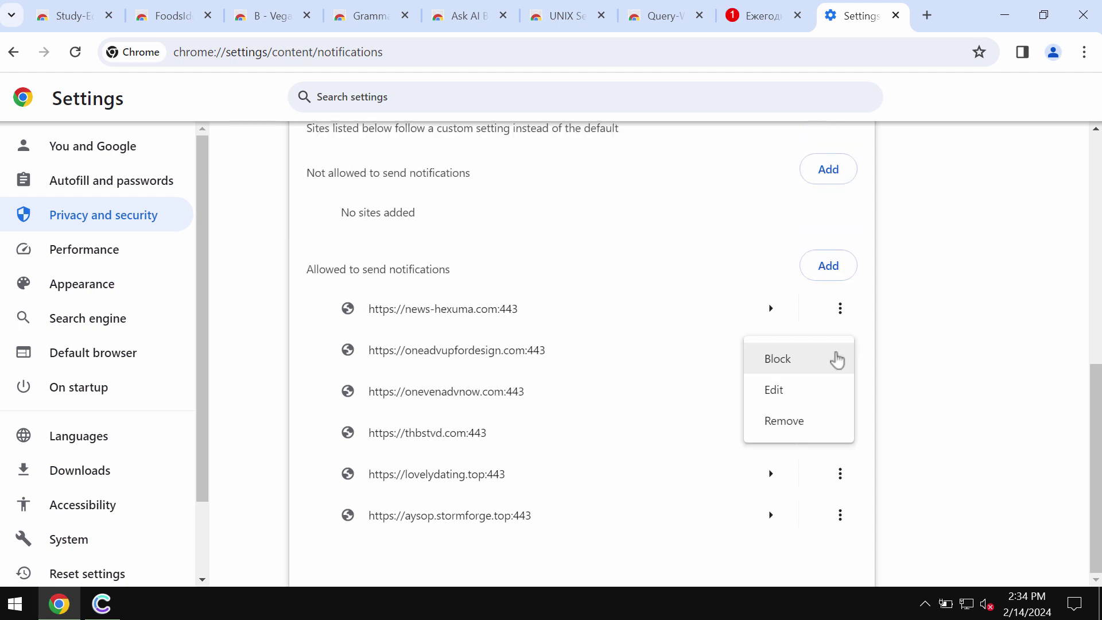
{"action": "left_click", "coordinate": [787, 424]}
Remove news-hexuma.com, onevenadvnow.com, lovelydating.top, aysop.stormforge.top and thbstvd.com, leaving 'No sites added'
{"action": "left_click", "coordinate": [840, 351]}
{"action": "left_click", "coordinate": [808, 424]}
{"action": "left_click", "coordinate": [839, 392]}
{"action": "left_click", "coordinate": [800, 457]}
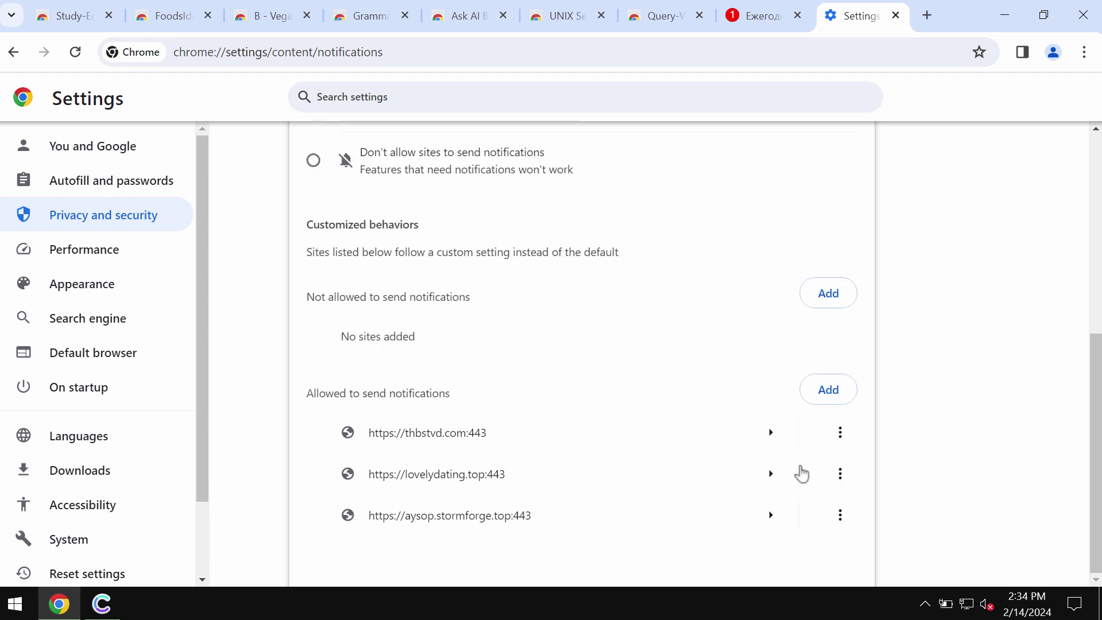
{"action": "left_click", "coordinate": [841, 473]}
{"action": "left_click", "coordinate": [810, 539]}
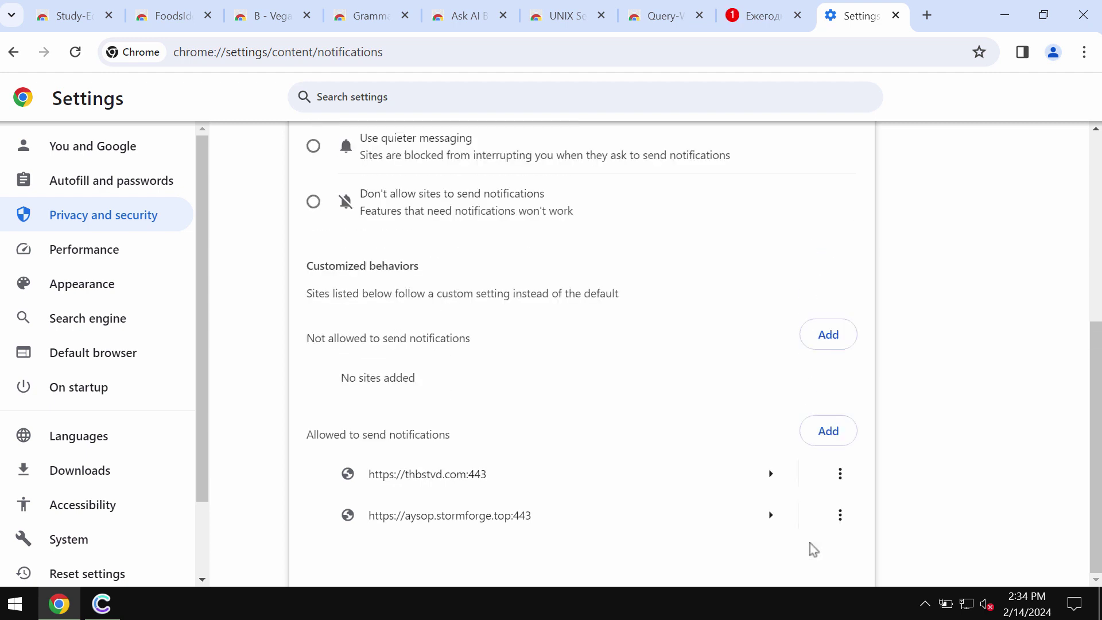
{"action": "left_click", "coordinate": [840, 515]}
{"action": "left_click", "coordinate": [803, 520]}
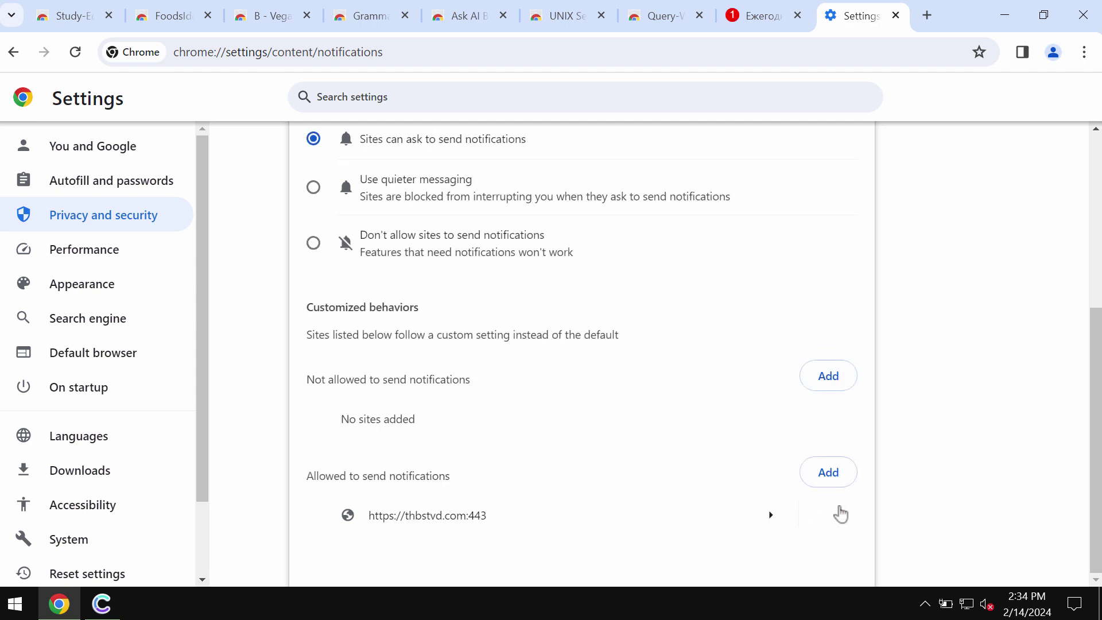
{"action": "left_click", "coordinate": [838, 513]}
{"action": "left_click", "coordinate": [818, 509]}
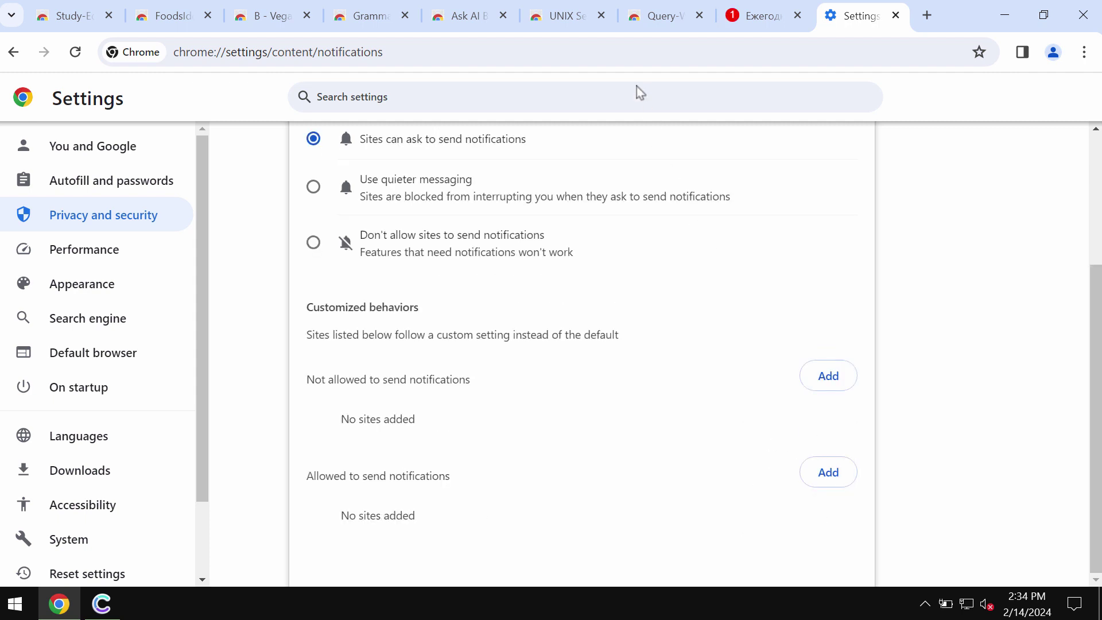
Load combocleaner.com from the address bar, then minimise Chrome to reveal the Combo Cleaner Dashboard
{"action": "left_click", "coordinate": [631, 50]}
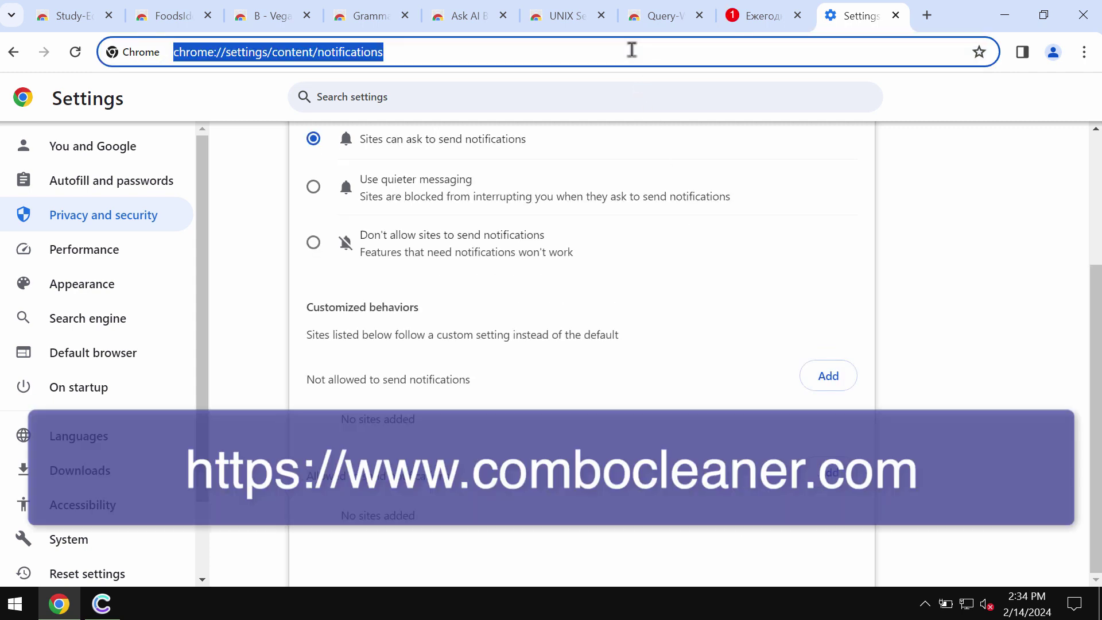
{"action": "type", "text": "c"}
{"action": "key", "text": "Return"}
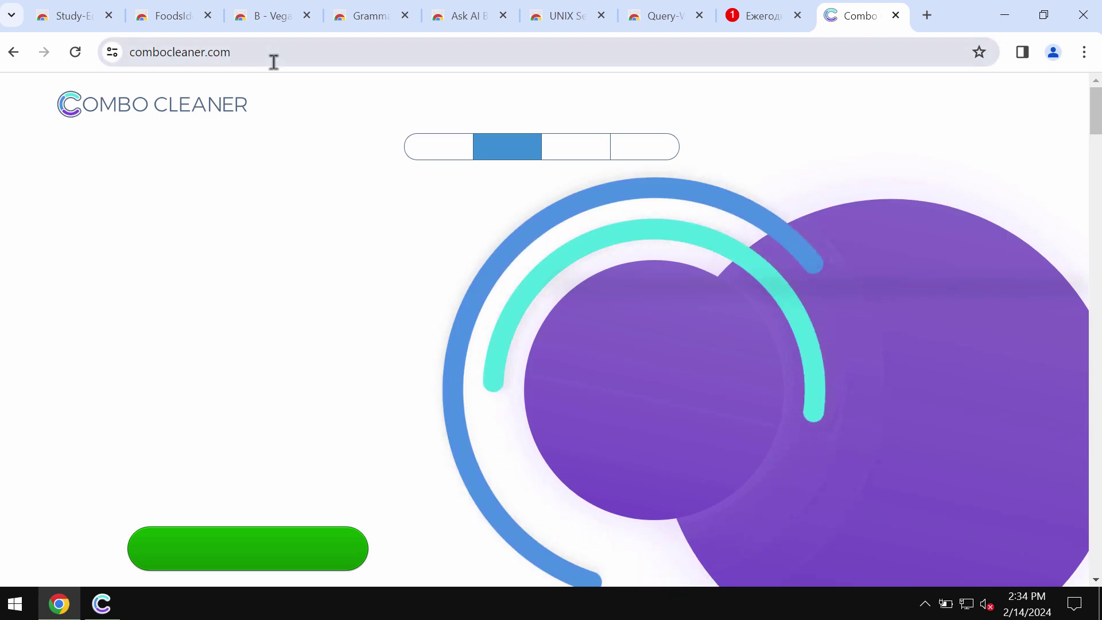
{"action": "left_click", "coordinate": [1004, 15]}
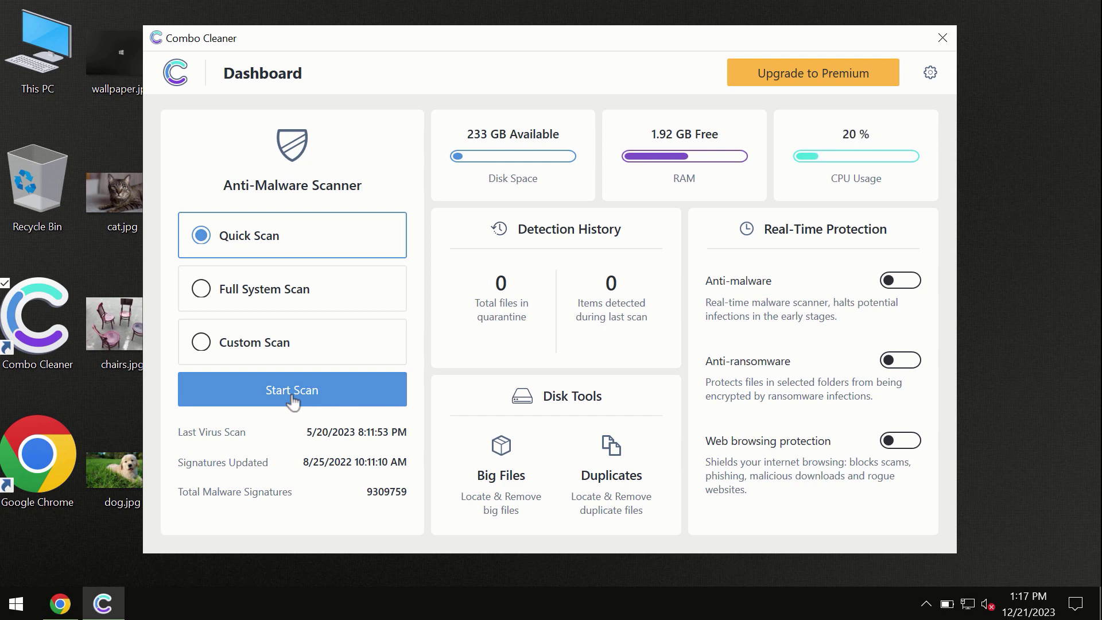
Restore Chrome from the taskbar, open combocleaner.com in a new tab, then minimise Chrome again
{"action": "mouse_move", "coordinate": [66, 605]}
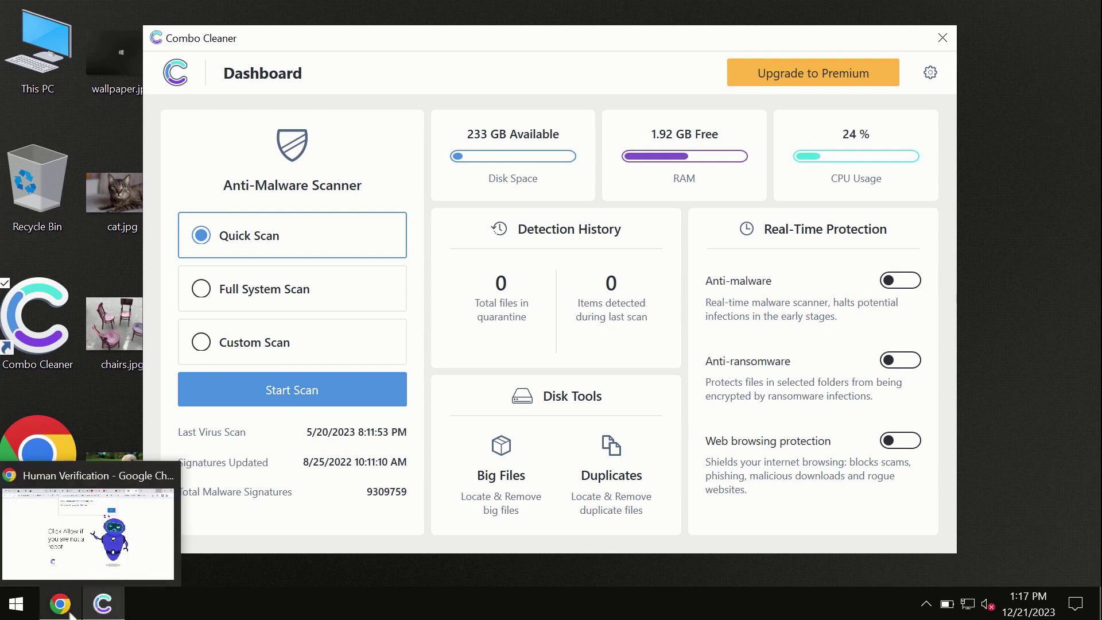
{"action": "left_click", "coordinate": [73, 613]}
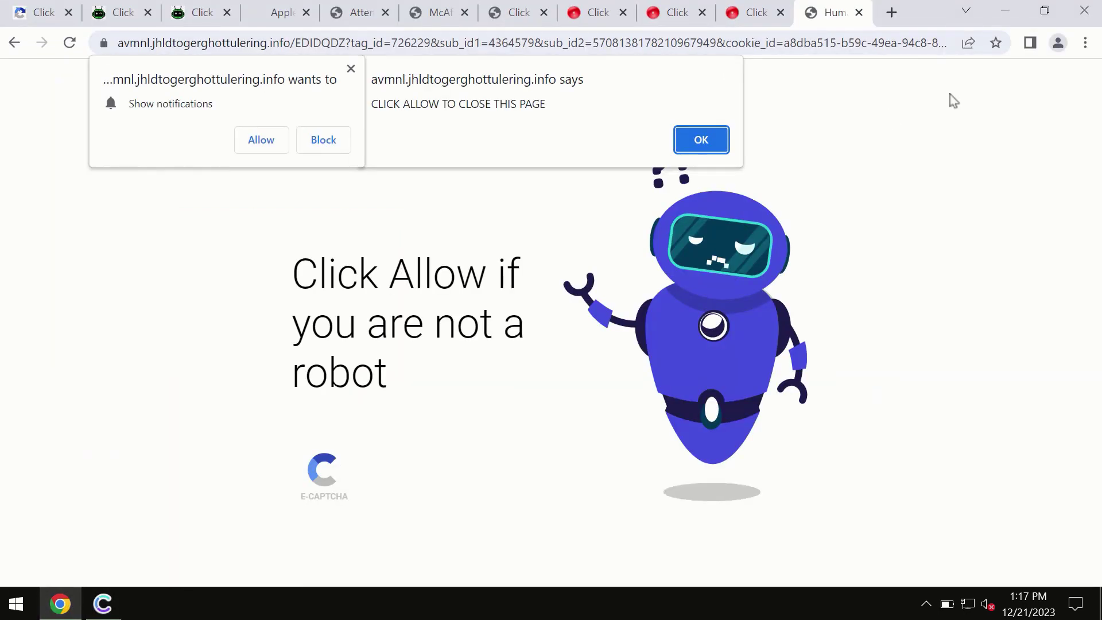
{"action": "left_click", "coordinate": [891, 12]}
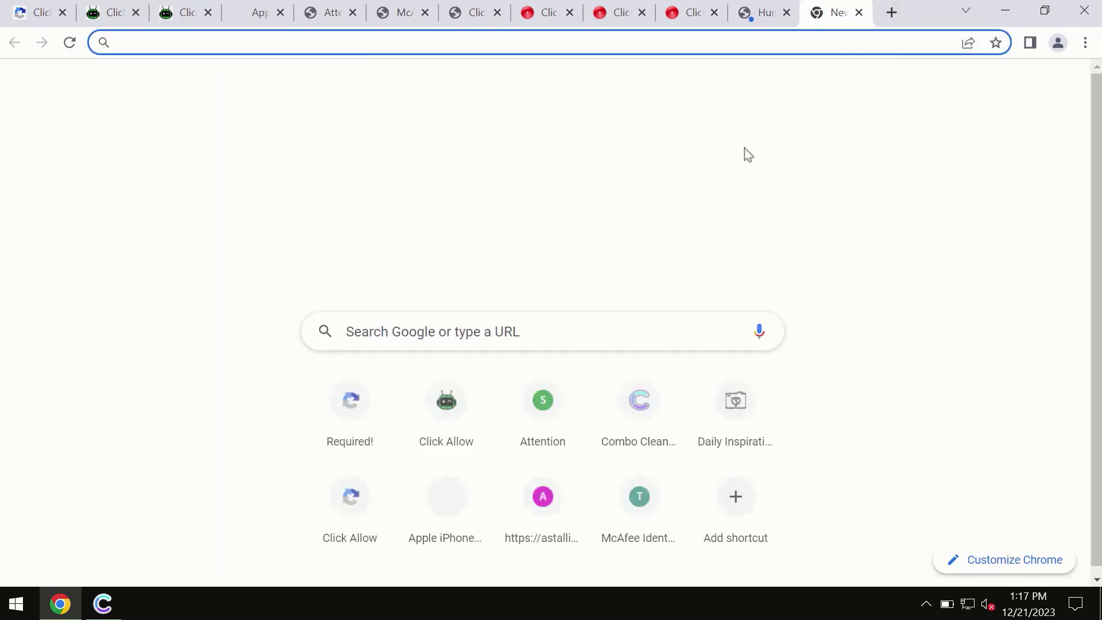
{"action": "type", "text": "combocleaner.com"}
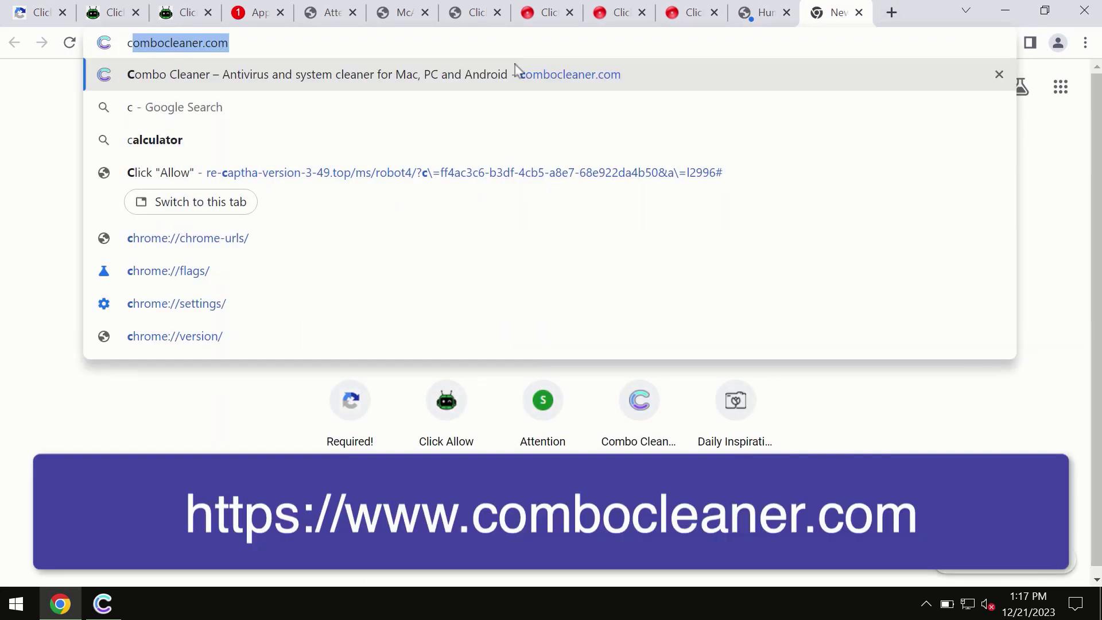
{"action": "left_click", "coordinate": [538, 72]}
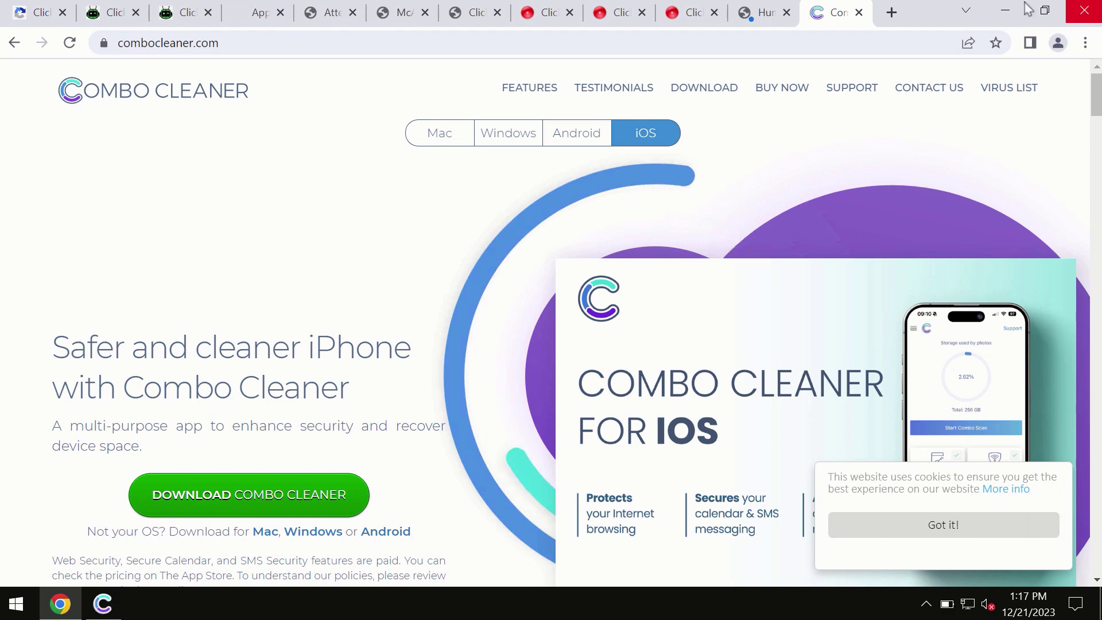
{"action": "left_click", "coordinate": [1004, 10]}
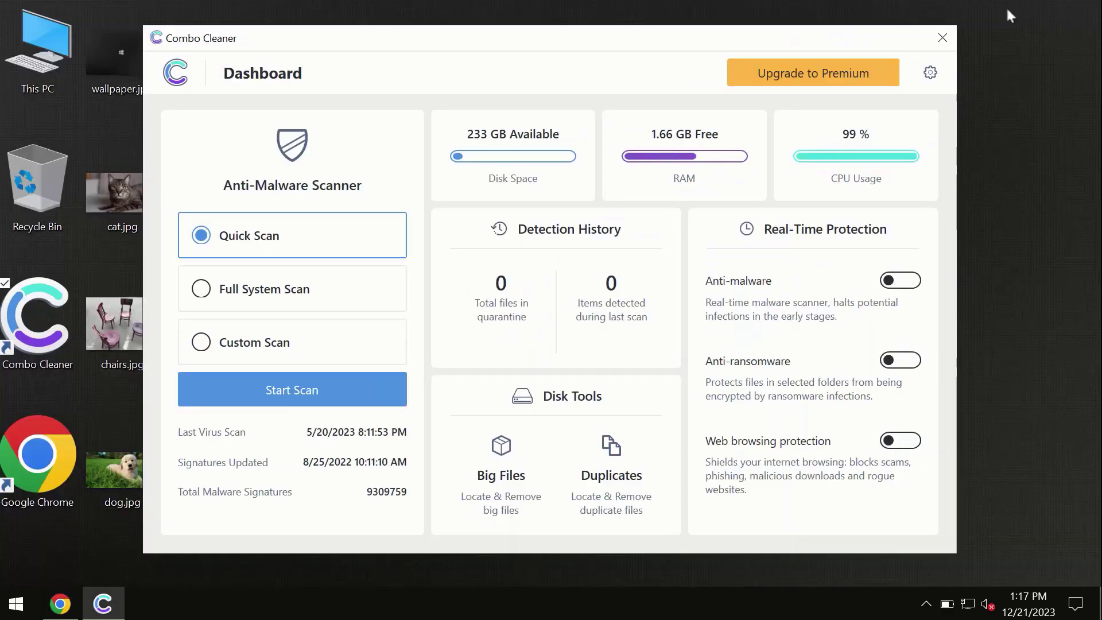
Run a Quick Scan finding 6 spam ad items, view the premium offer, and return to the results
{"action": "left_click", "coordinate": [290, 394]}
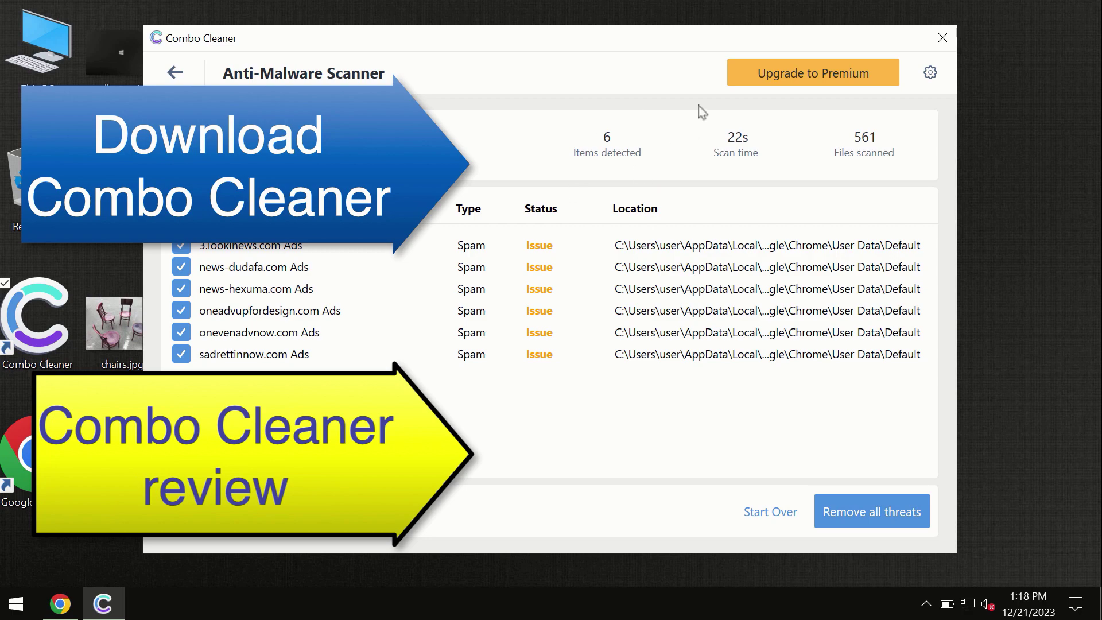
{"action": "left_click", "coordinate": [788, 80]}
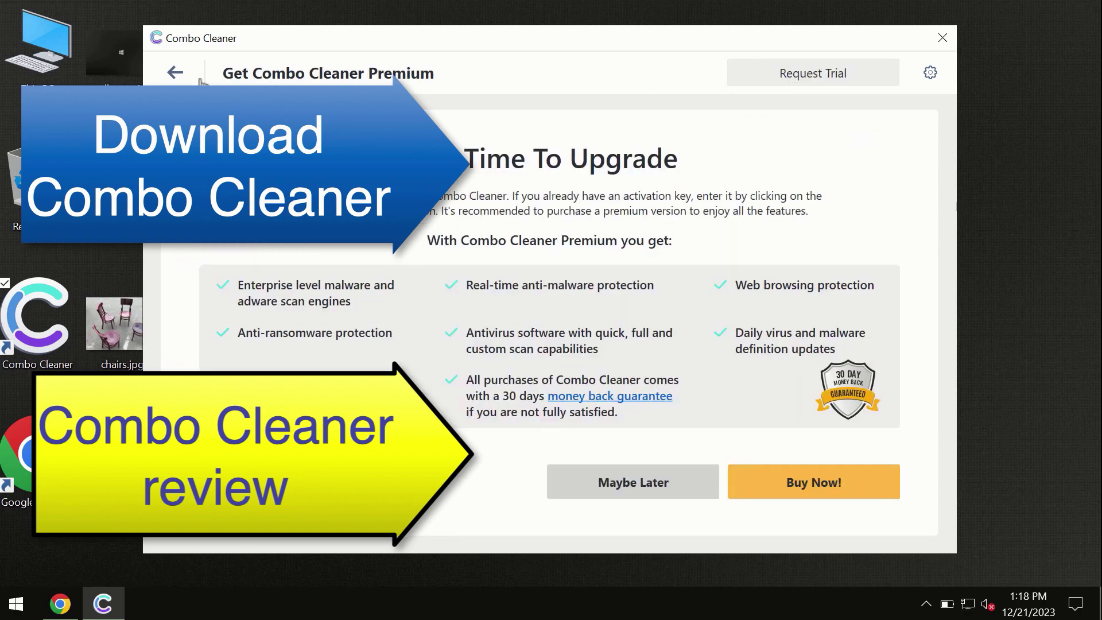
{"action": "left_click", "coordinate": [175, 73]}
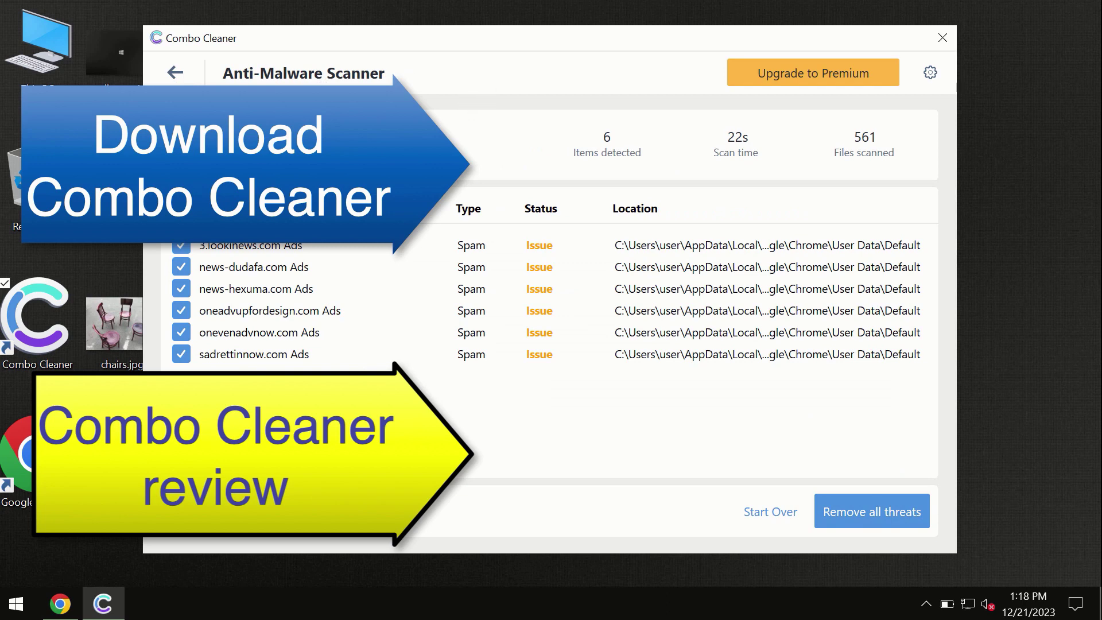